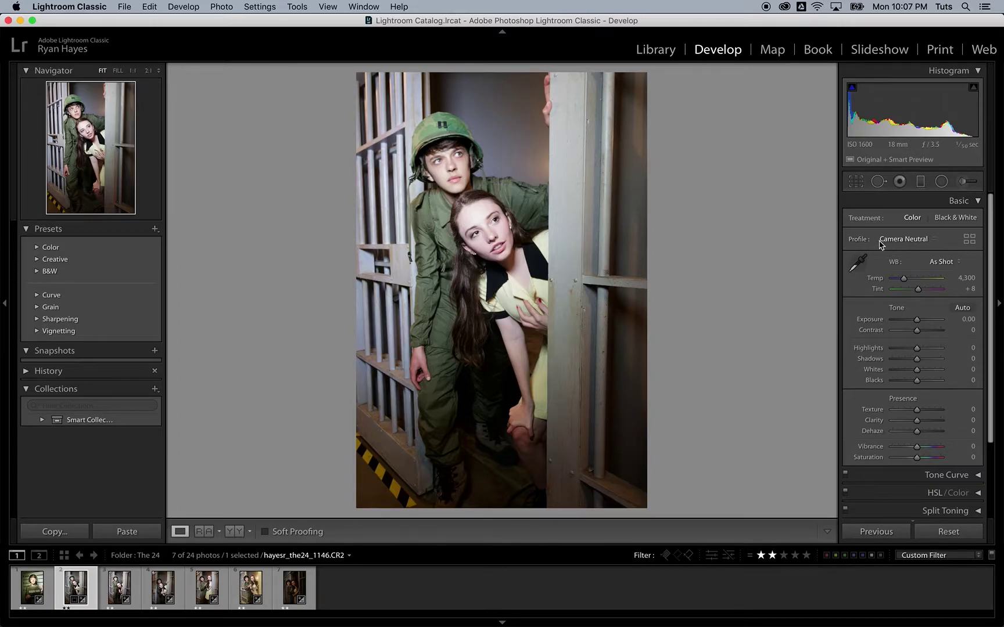
Step: Keep the As Shot white balance preset, then sample the pale grey door edge with the White Balance Selector
left_click(978, 202)
left_click(978, 202)
left_click(941, 263)
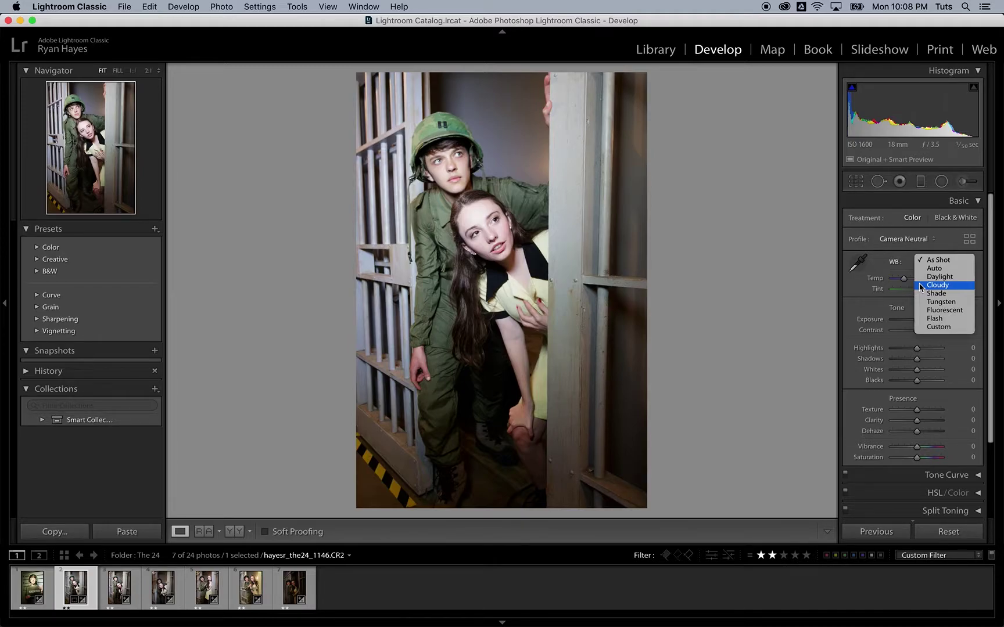
left_click(910, 251)
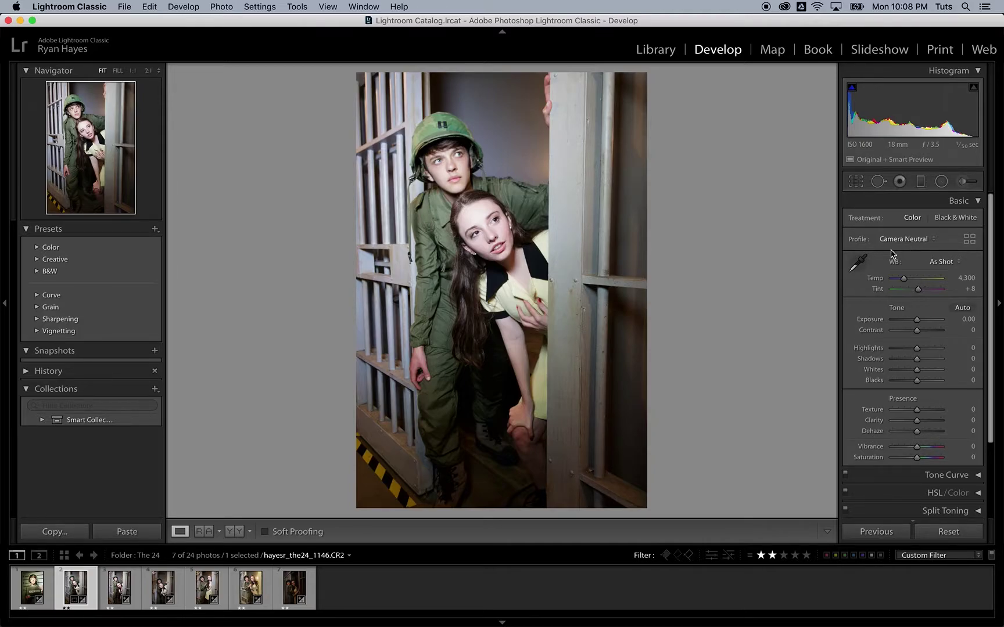
left_click(856, 266)
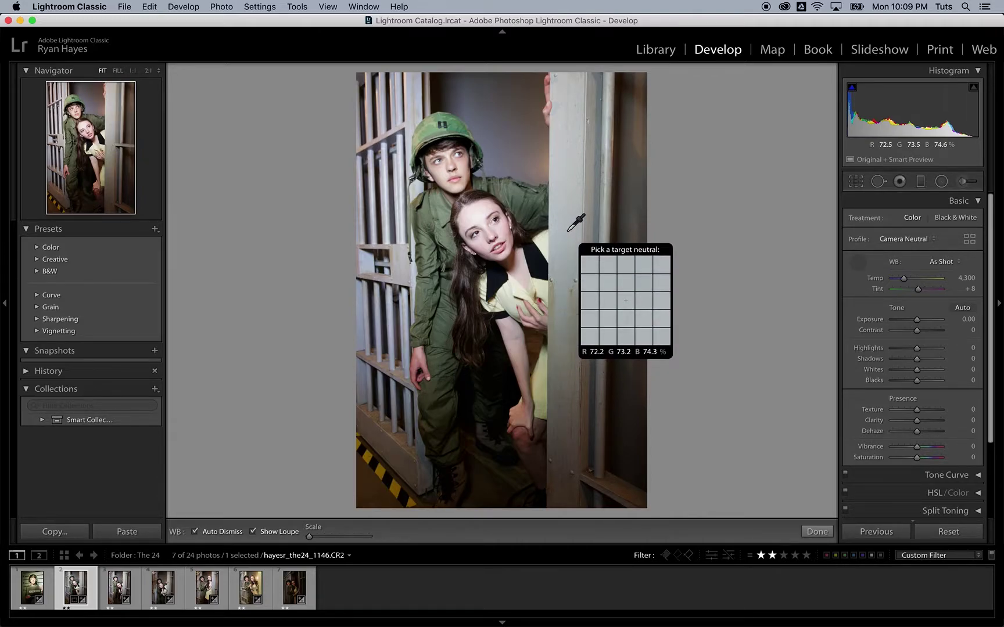
left_click(575, 198)
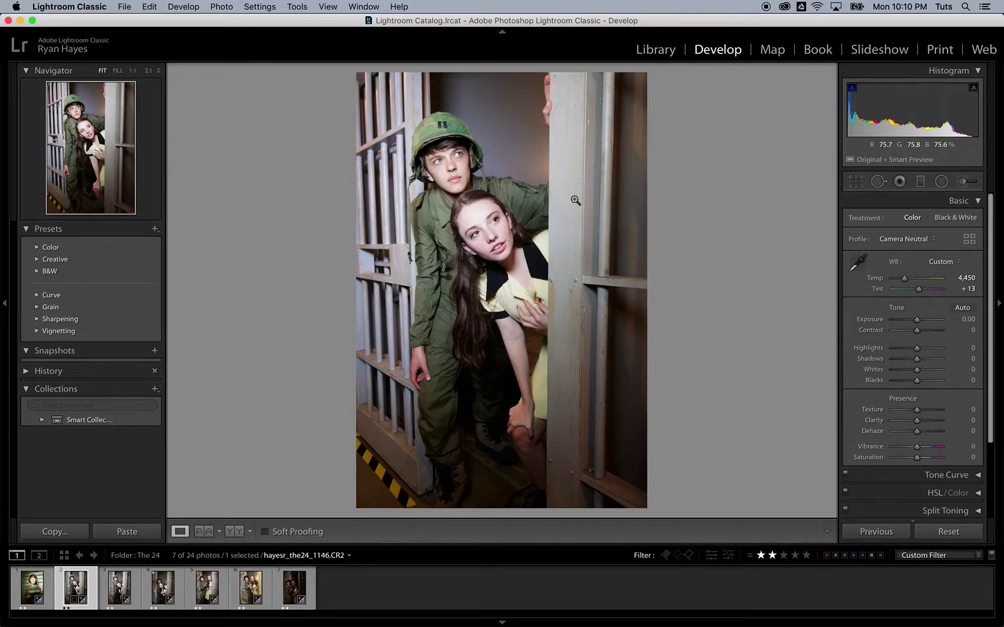
key("backslash")
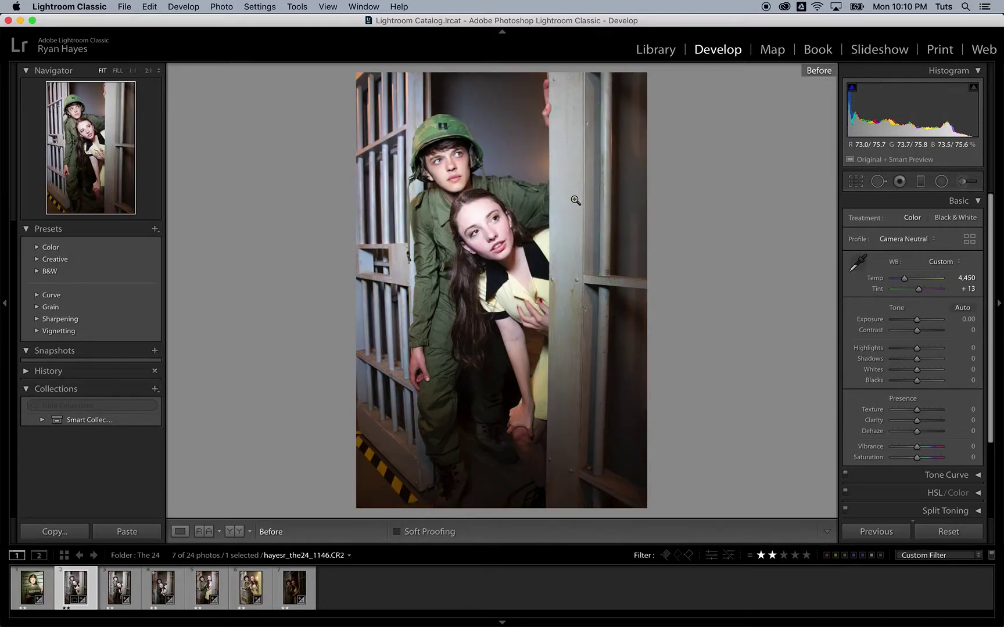
key("backslash")
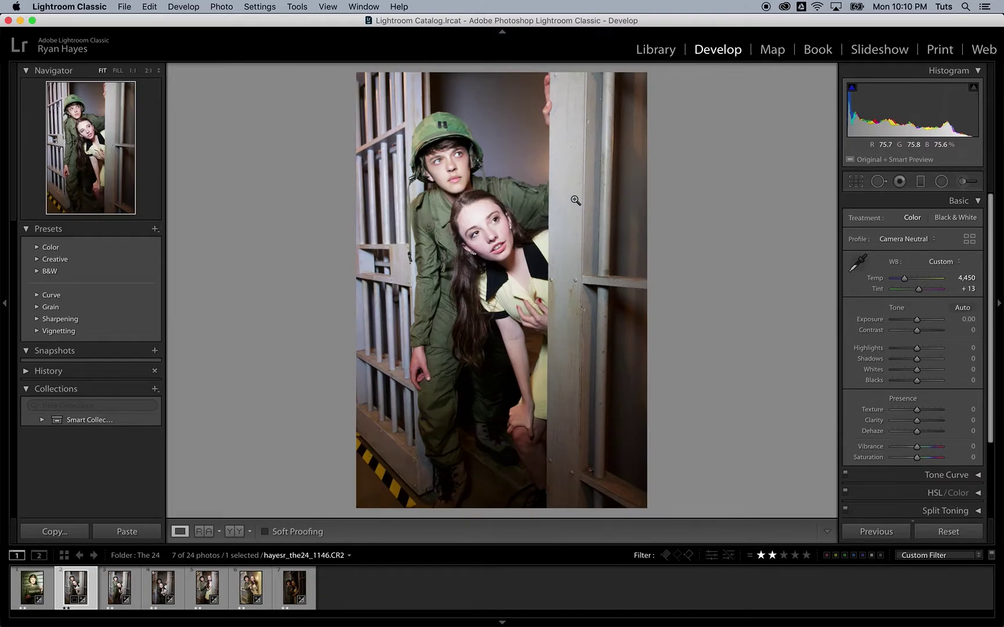
key("backslash")
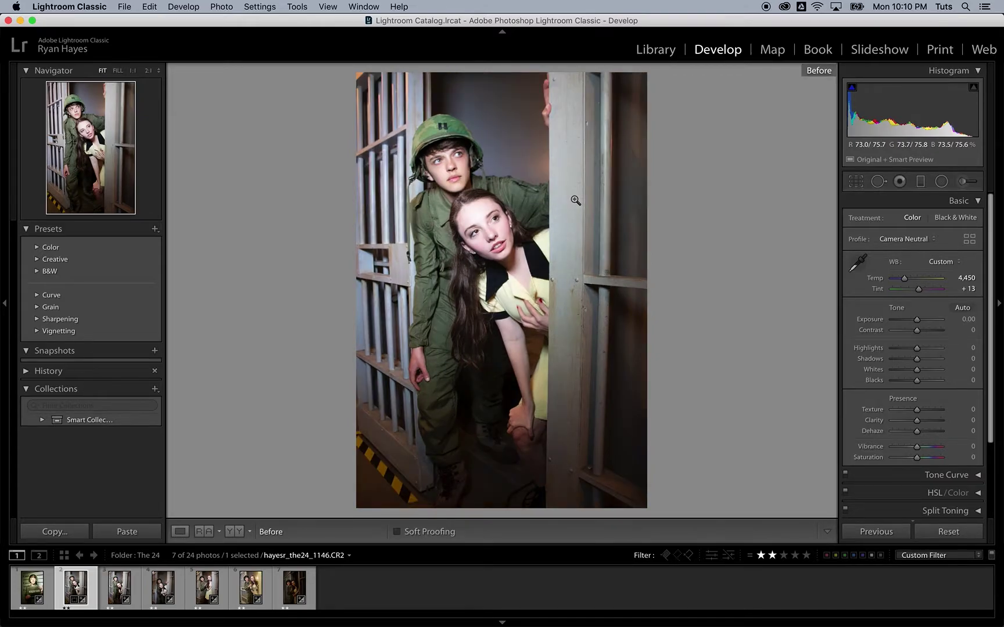
key("backslash")
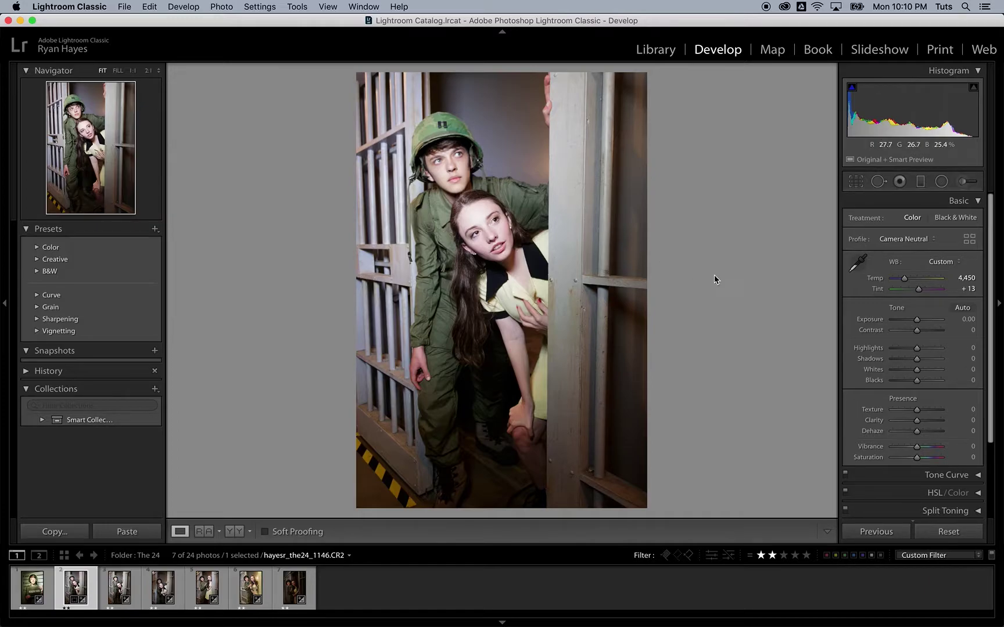
left_click(860, 266)
Step: Sweep Temp from coldest 2,000 to warmest 50,000, then return it to 4,457
left_click(859, 271)
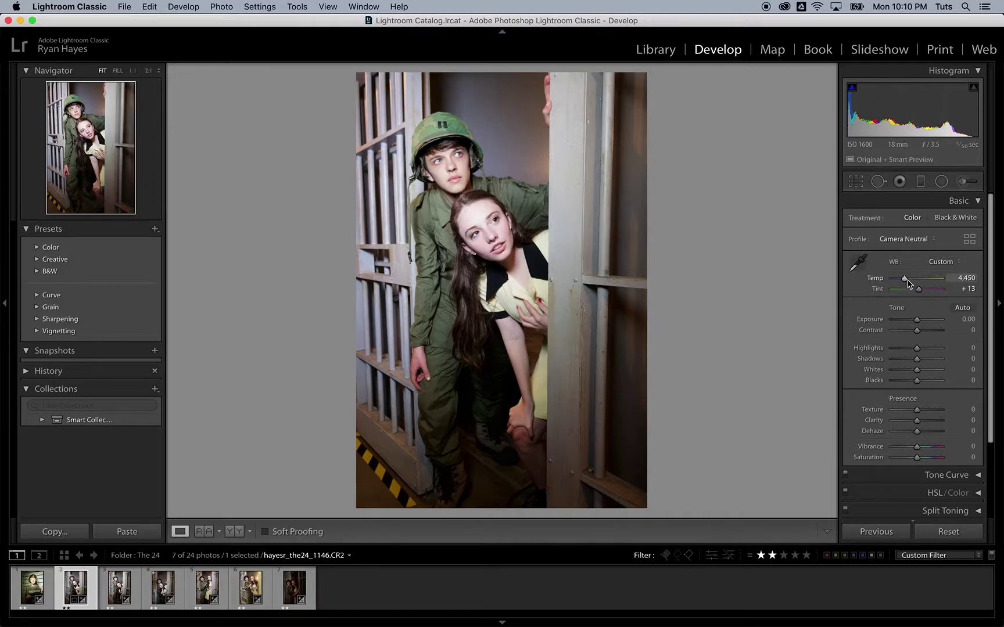
left_click_drag(904, 278, 851, 273)
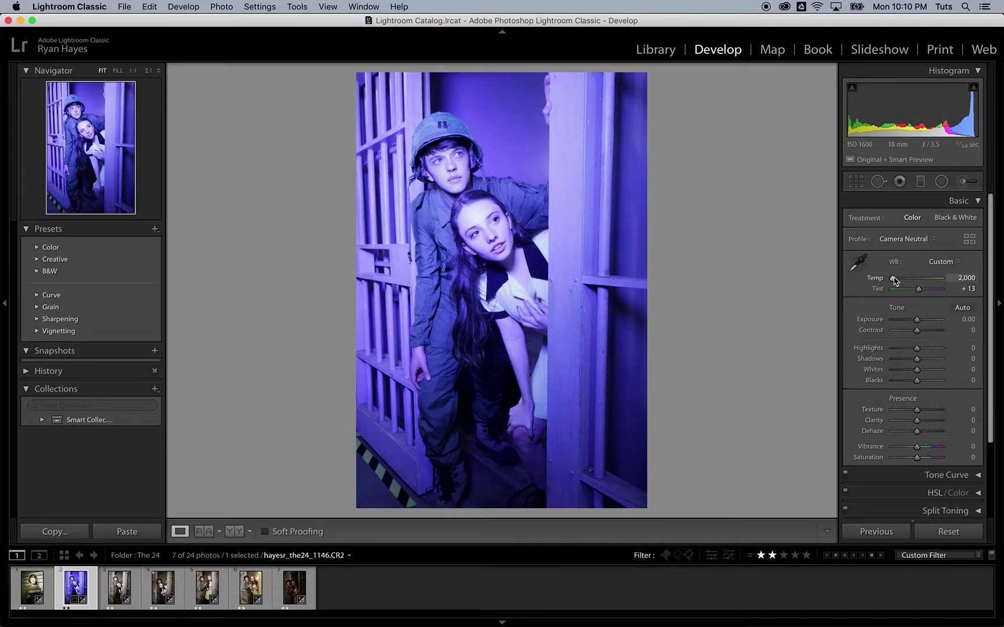
left_click_drag(894, 280, 955, 281)
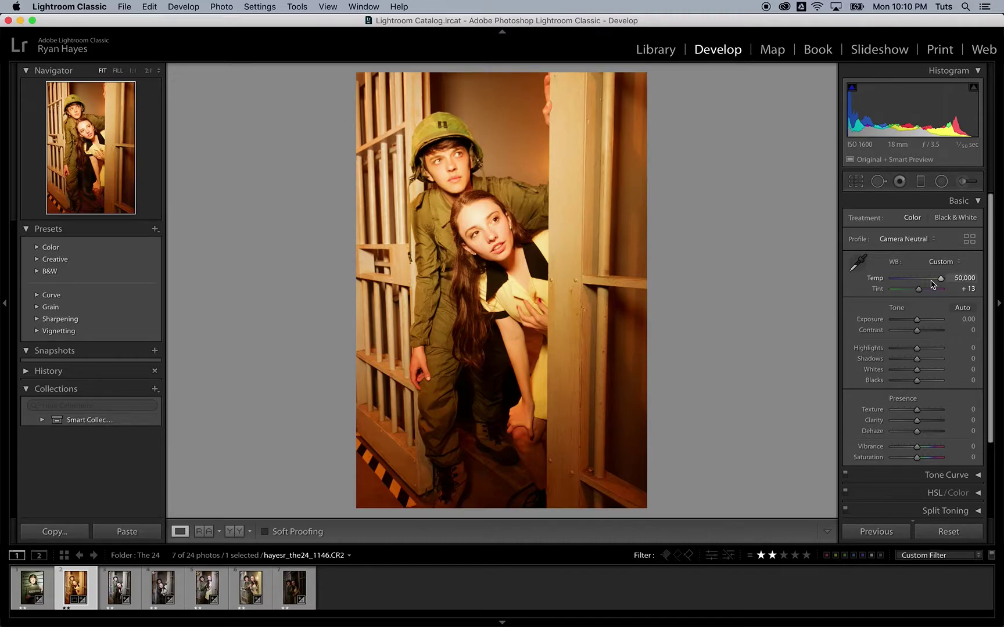
left_click_drag(941, 281, 904, 283)
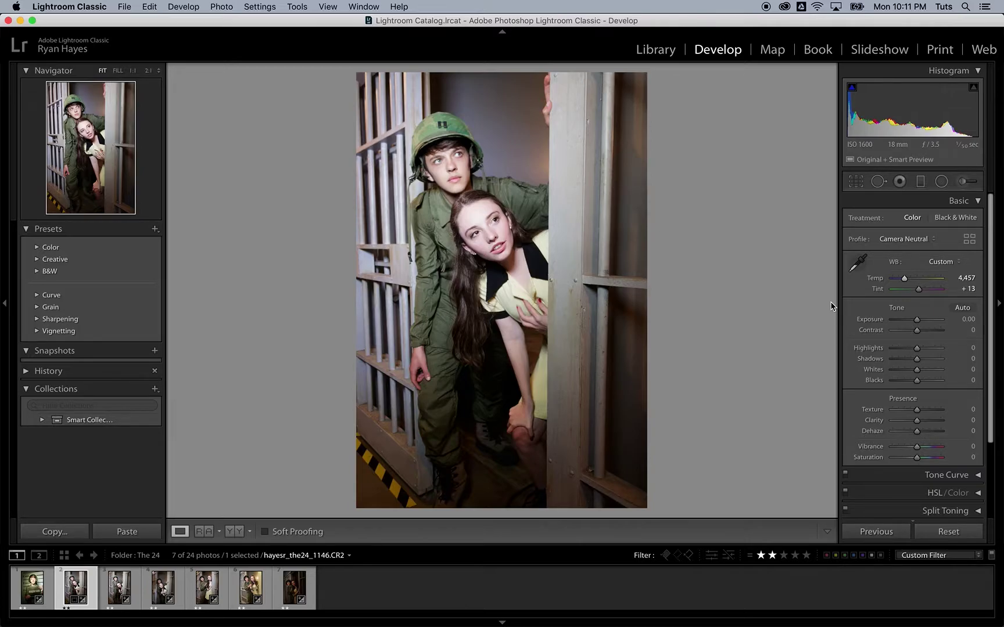
Step: Drag Temp slightly warmer, then fine-tune it with arrow-key nudges to exactly 4,994
left_click(906, 279)
mouse_move(906, 278)
left_mouse_down()
mouse_move(915, 282)
mouse_move(907, 285)
left_mouse_up()
left_click_drag(908, 283, 909, 283)
key("shift")
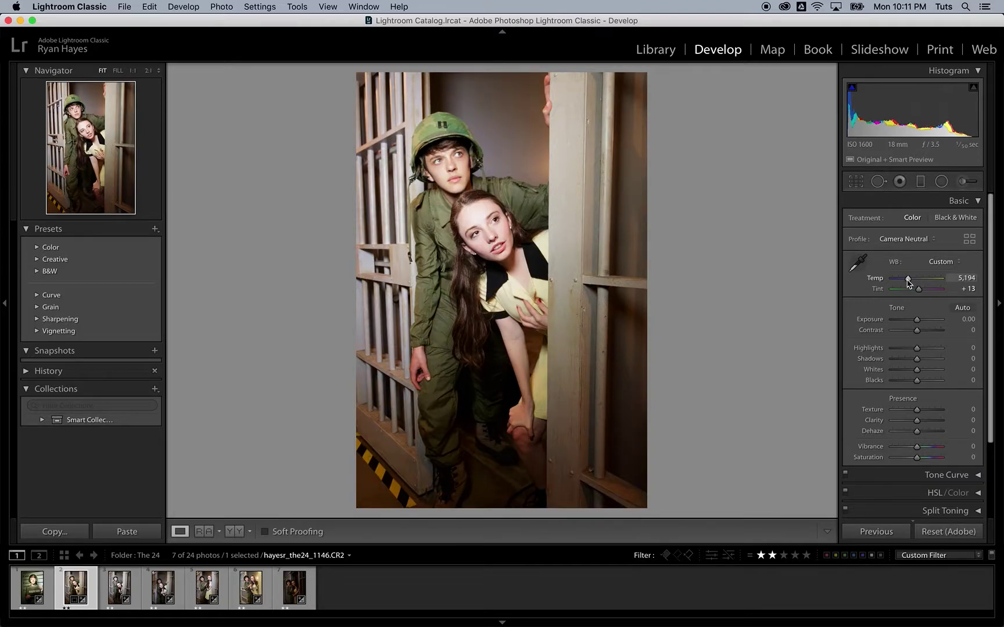
key("Up")
key("Up")
key("Up")
key("Up")
key("Up")
key("Up")
key("Up")
key("Up")
key("Up")
key("Up")
key("Down")
key("Down")
key("Down")
key("Down")
key("Down")
key("Down")
key("Down")
key("Down")
key("Down")
key("Down")
key("Down")
key("Down")
key("Down")
key("Down")
key("Down")
key("Down")
key("Up")
key("Up")
key("shift+Up")
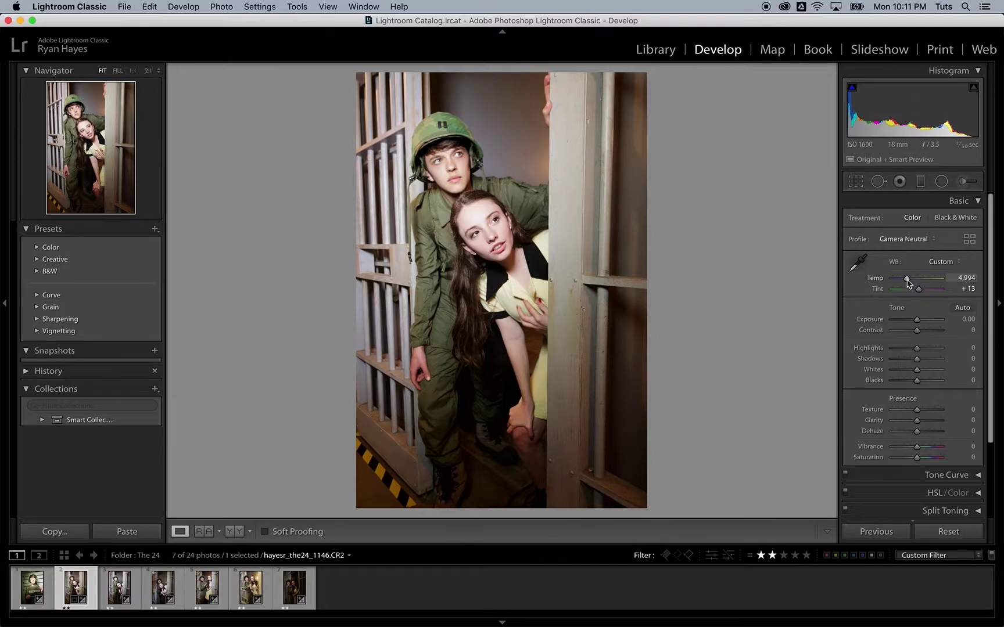